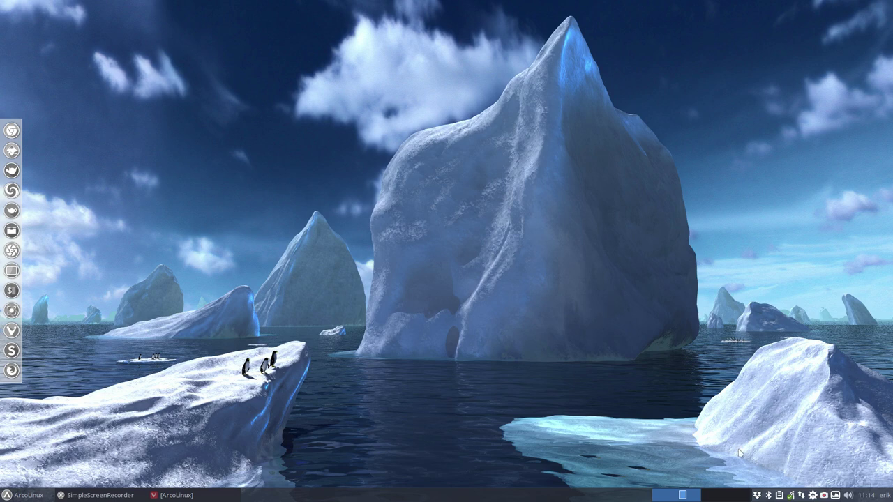
# Check the date in the desktop calendar and bring the ArcoLinux browser window to the front.
pyautogui.click(859, 495)
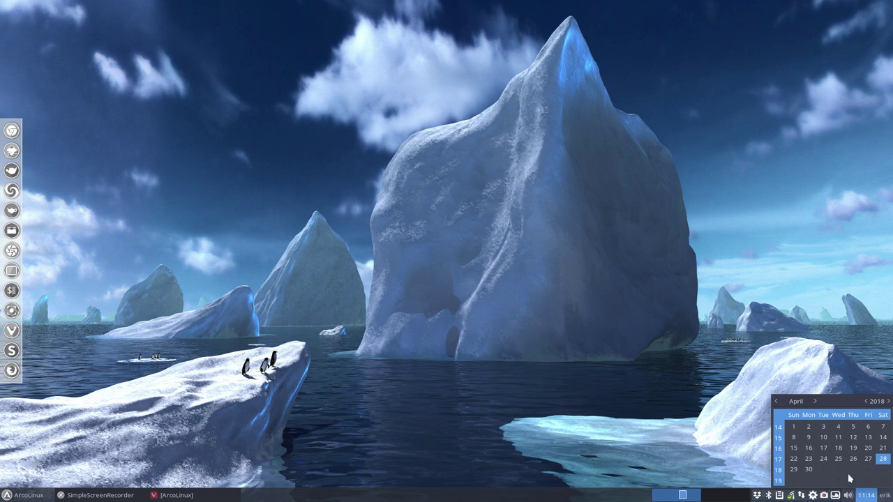
pyautogui.click(612, 345)
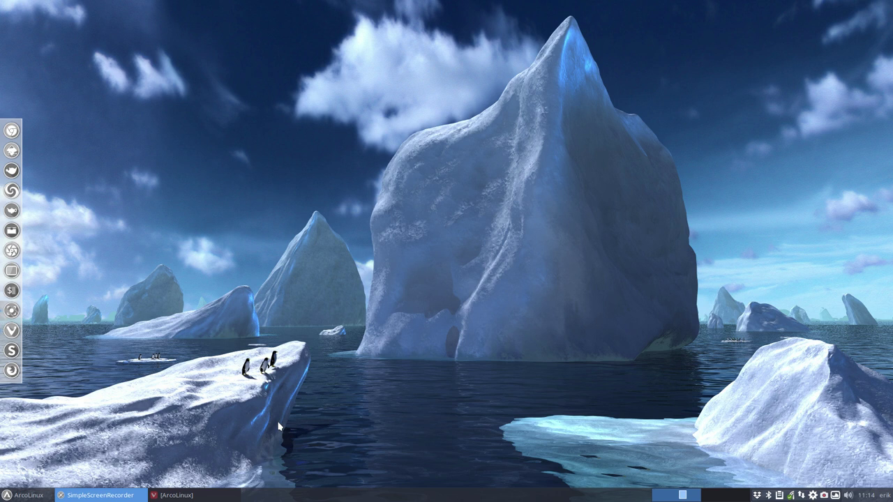
pyautogui.click(185, 495)
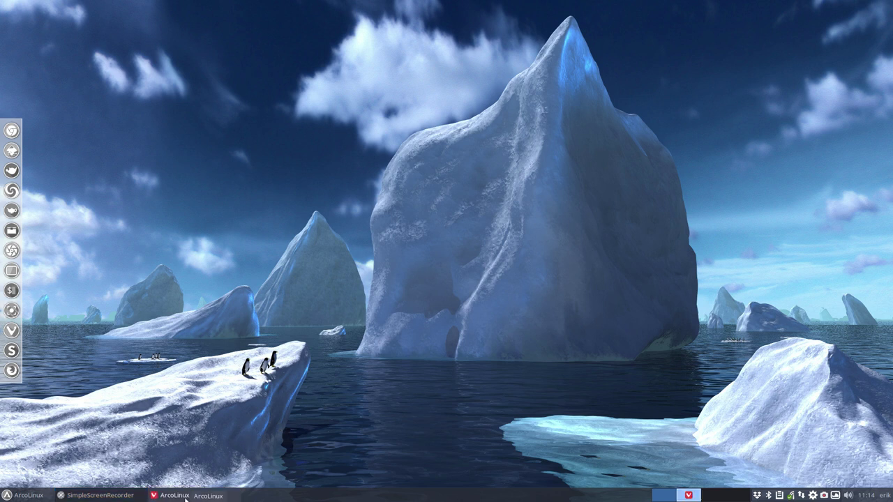
pyautogui.click(185, 495)
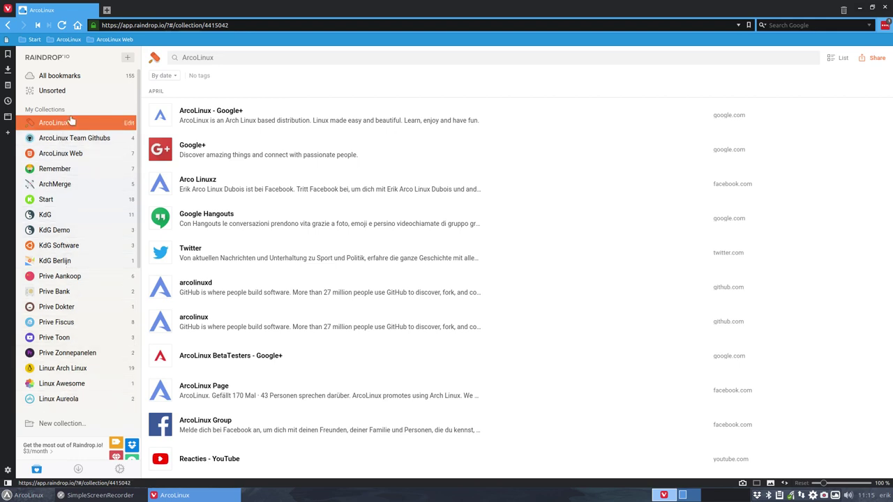
# Look through the Start and ArcoLinux bookmark folders and the browser's main menu.
pyautogui.click(32, 39)
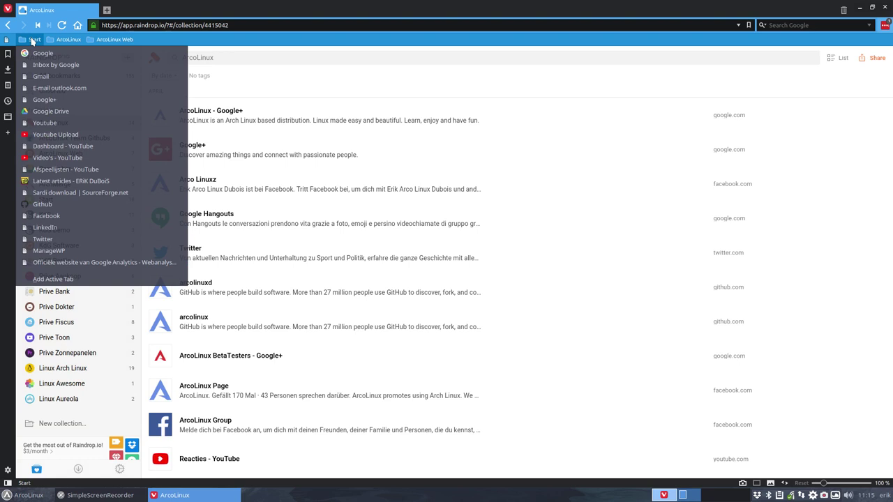
pyautogui.click(95, 42)
pyautogui.click(68, 40)
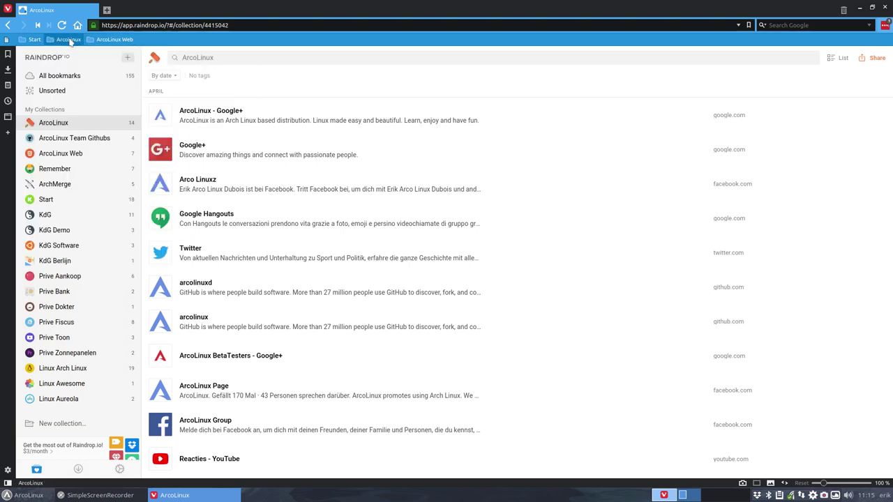
pyautogui.click(34, 40)
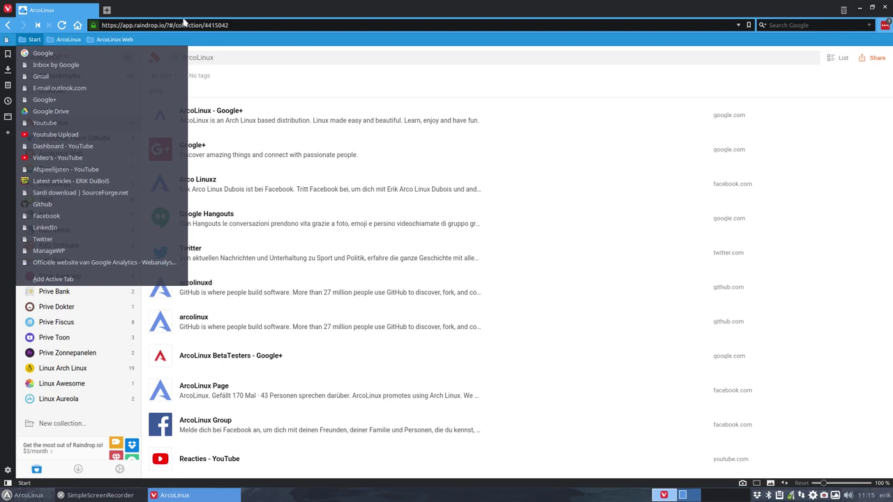
pyautogui.click(237, 7)
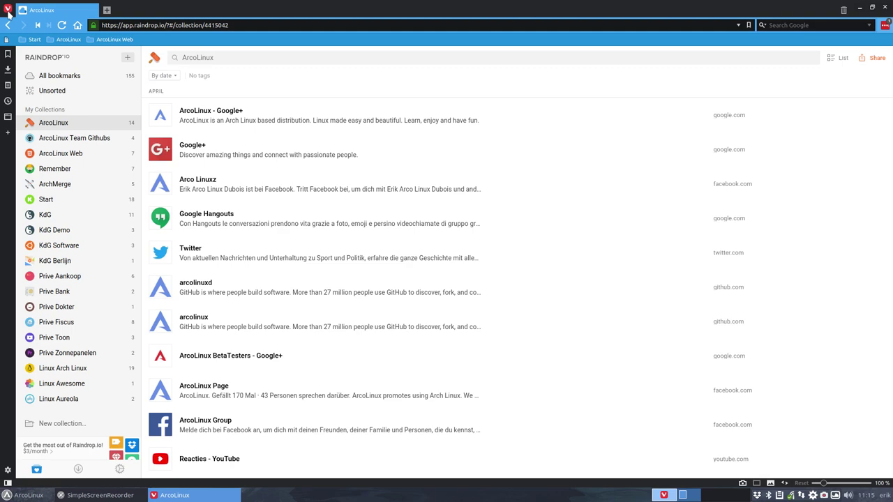
pyautogui.click(7, 13)
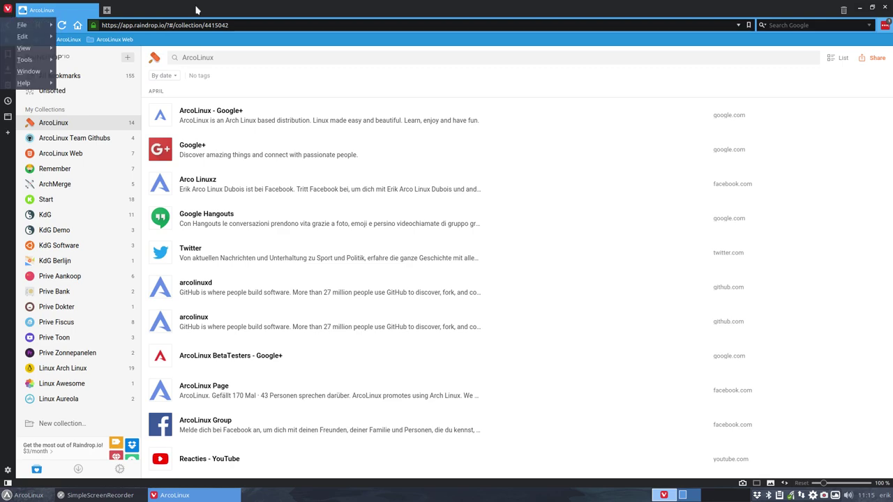
# Move the browser window to another workspace and run "trizen vivaldi-snapshot" in a new terminal.
pyautogui.moveTo(273, 6); pyautogui.dragTo(892, 50)
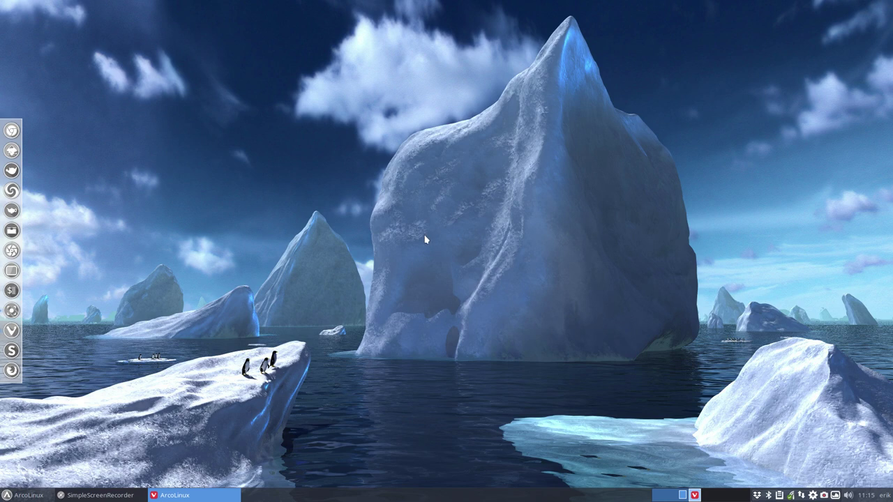
pyautogui.hotkey('ctrl', 'alt', 't')
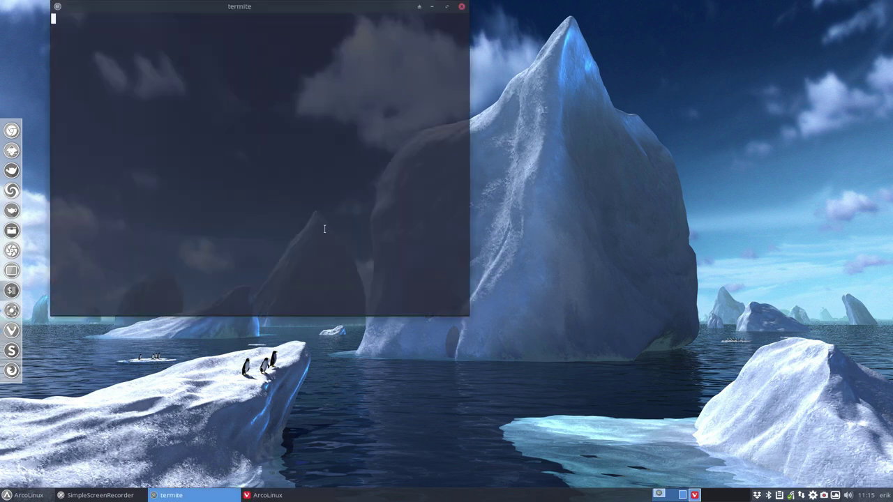
pyautogui.write('triz')
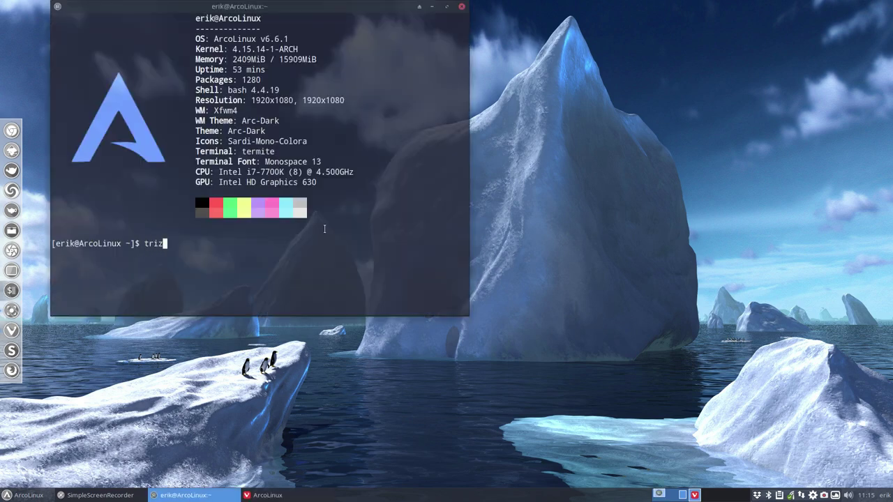
pyautogui.write('en vivaldi-snapshot')
pyautogui.press('Return')
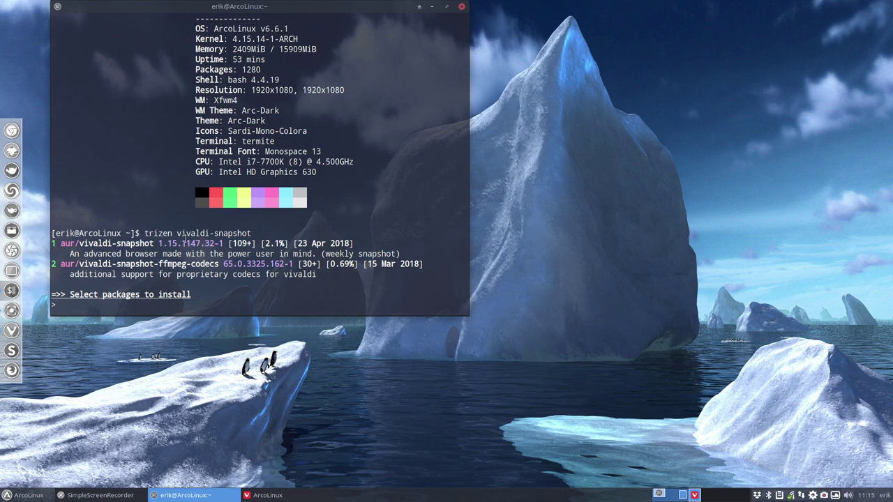
# Compare the release dates of the listed Vivaldi packages with today's date in the calendar.
pyautogui.moveTo(121, 263); pyautogui.dragTo(219, 264)
pyautogui.click(865, 495)
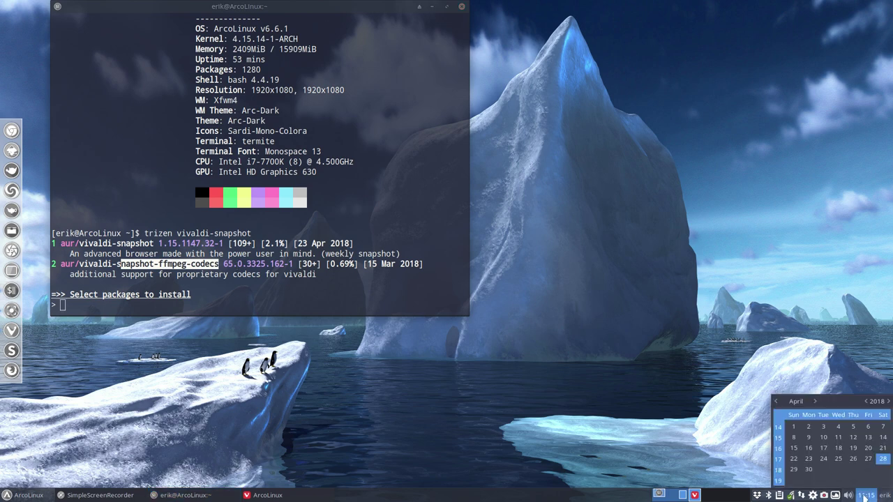
pyautogui.click(619, 436)
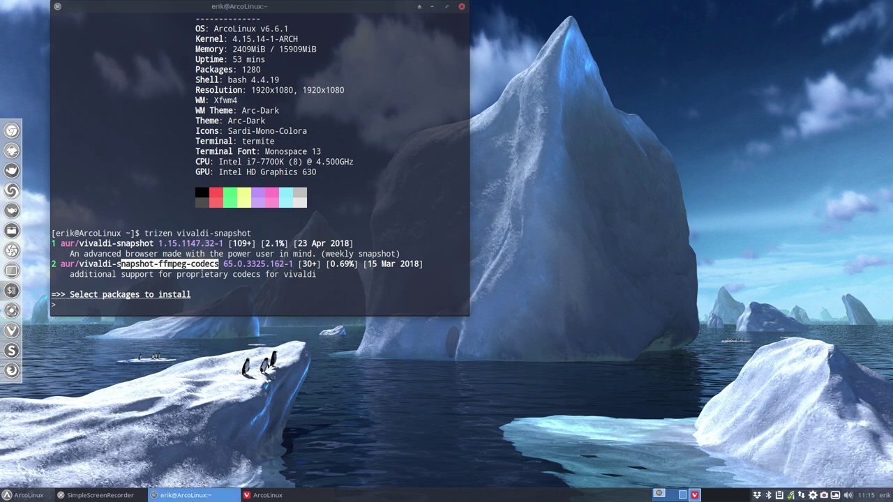
# Select package 1, vivaldi-snapshot, for installation and start building it without editing the PKGBUILD.
pyautogui.click(198, 266)
pyautogui.write('1')
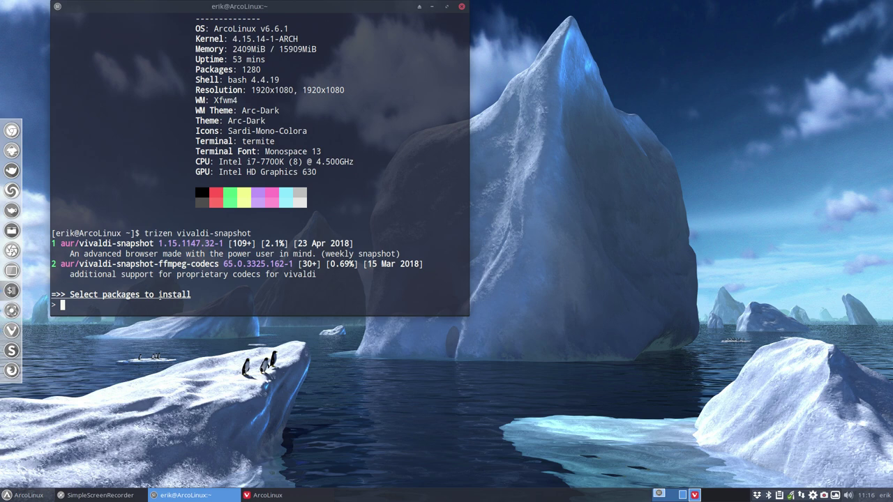
pyautogui.press('Return')
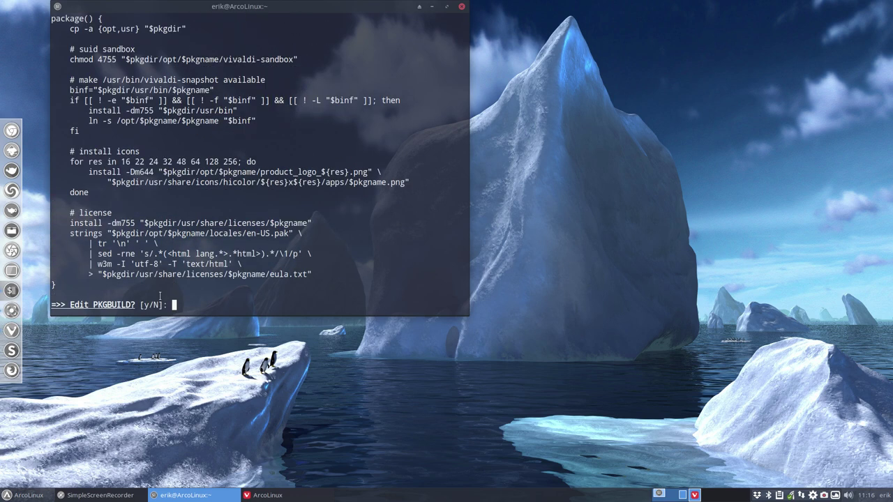
pyautogui.press('Return')
pyautogui.press('Return')
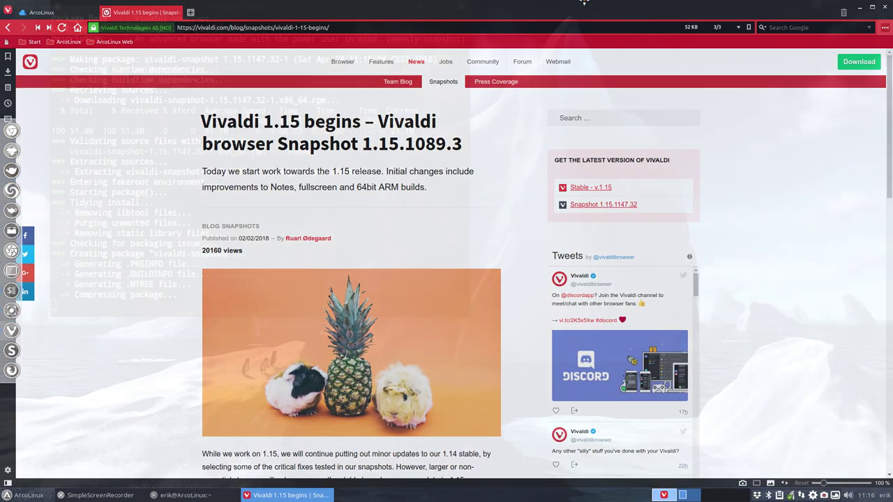
# Read through the Vivaldi 1.15 snapshot blog post and return to the Google results for "vivaldi snapshot".
pyautogui.scroll(-5, 109, 293)
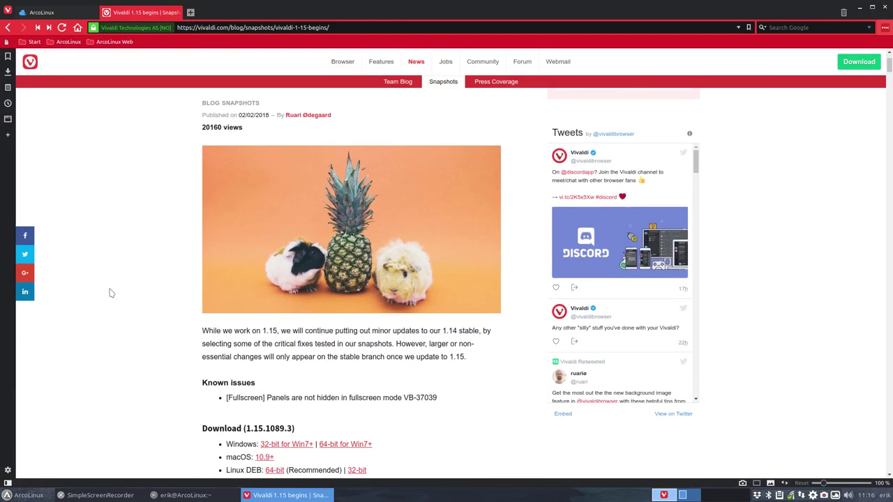
pyautogui.scroll(-7, 109, 293)
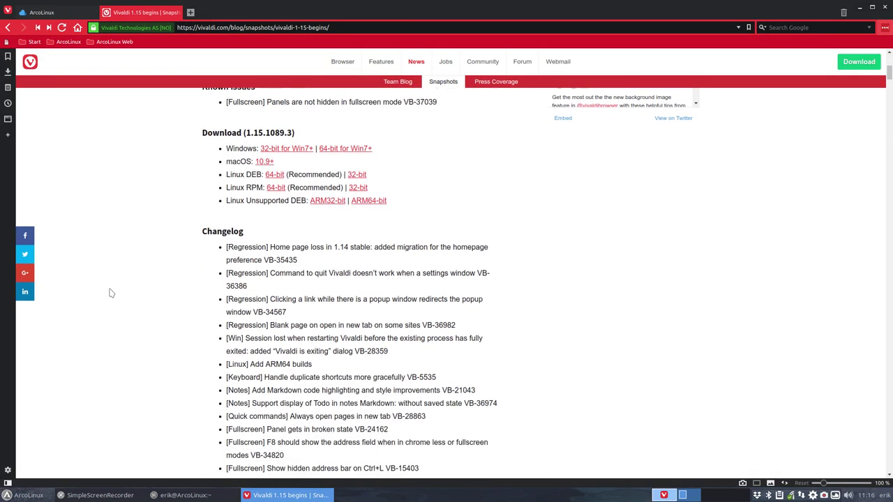
pyautogui.scroll(-2, 110, 293)
pyautogui.scroll(14, 109, 292)
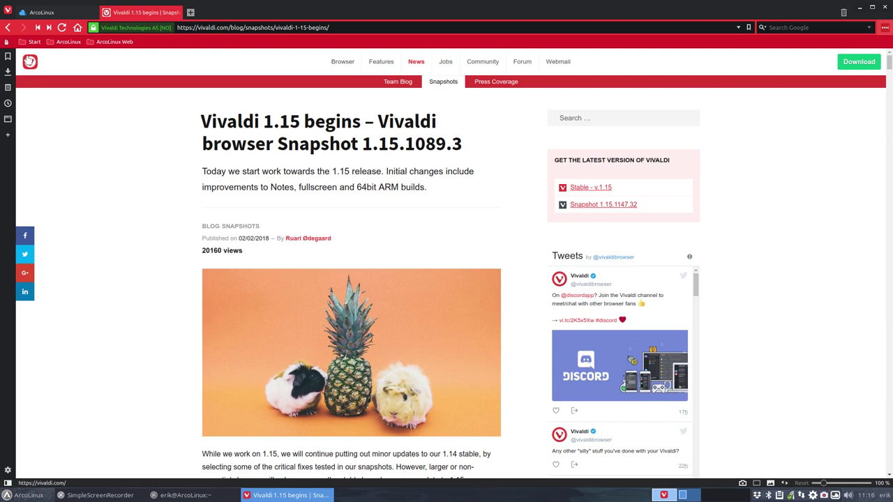
pyautogui.click(8, 27)
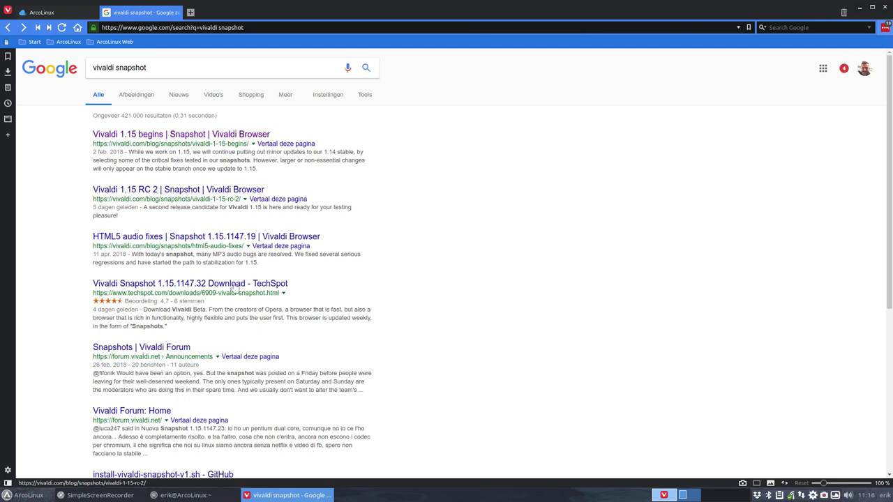
# Return to the terminal, enter the sudo password and confirm the installation of vivaldi-snapshot.
pyautogui.moveTo(449, 9); pyautogui.dragTo(682, 495)
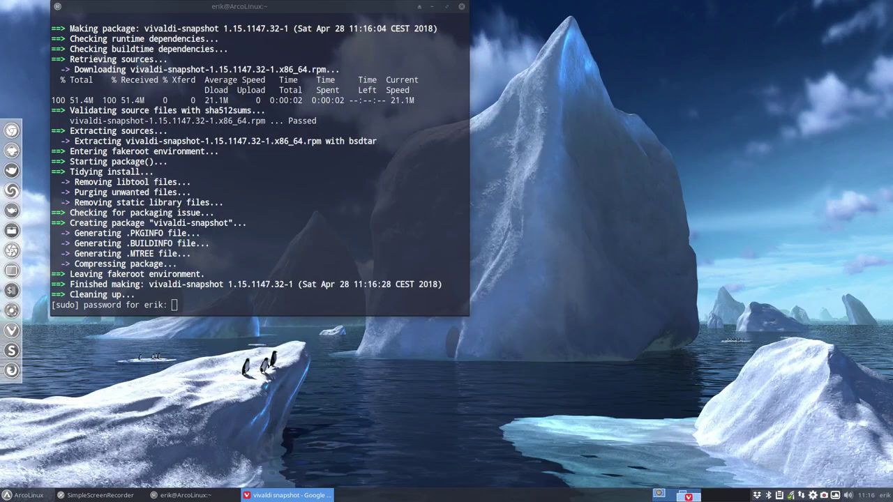
pyautogui.click(434, 246)
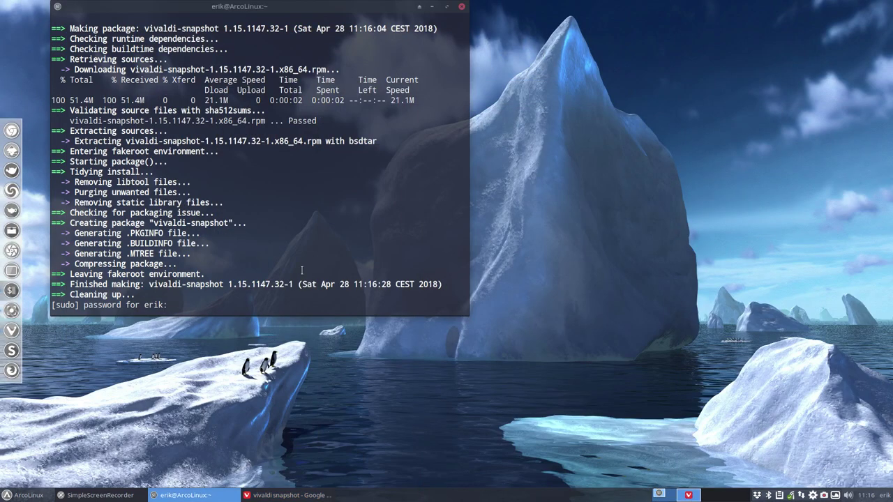
pyautogui.press('Return')
pyautogui.write('y')
pyautogui.press('Return')
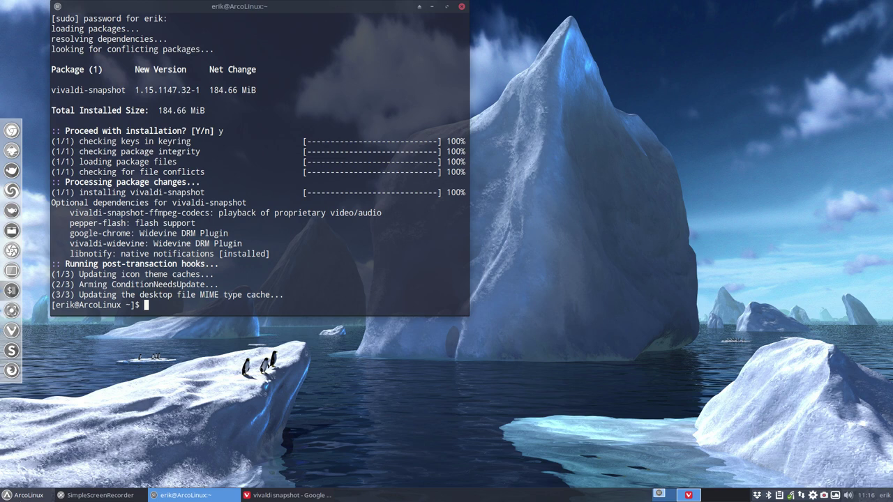
# Search the applications for "viv" and launch Vivaldi (snapshot).
pyautogui.click(25, 495)
pyautogui.write('viv')
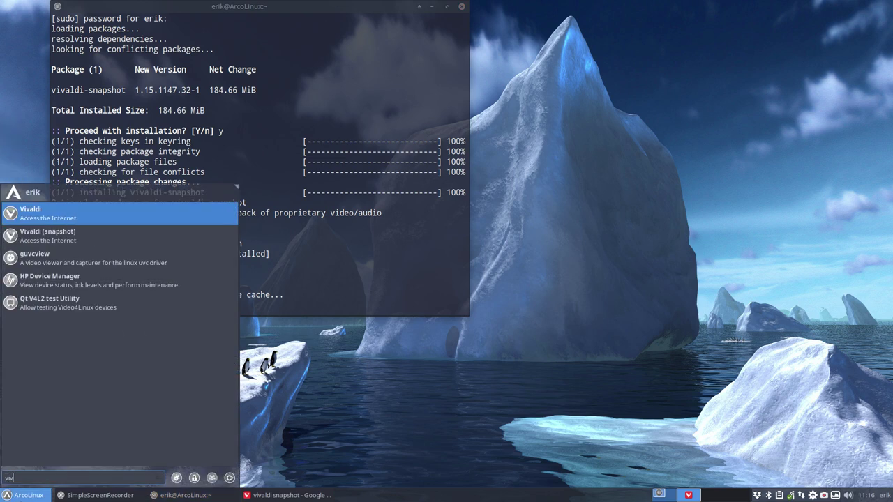
pyautogui.click(72, 236)
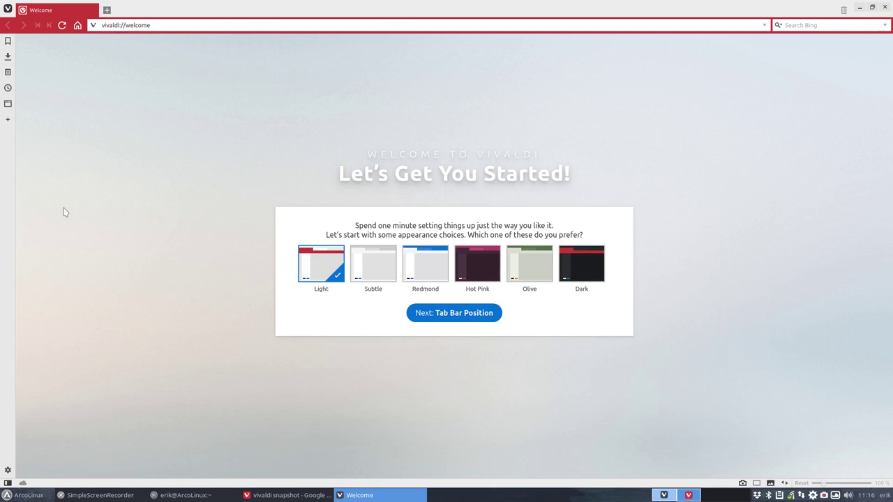
# Enable Open Settings in a Tab in the Appearance settings and close the settings window.
pyautogui.click(9, 470)
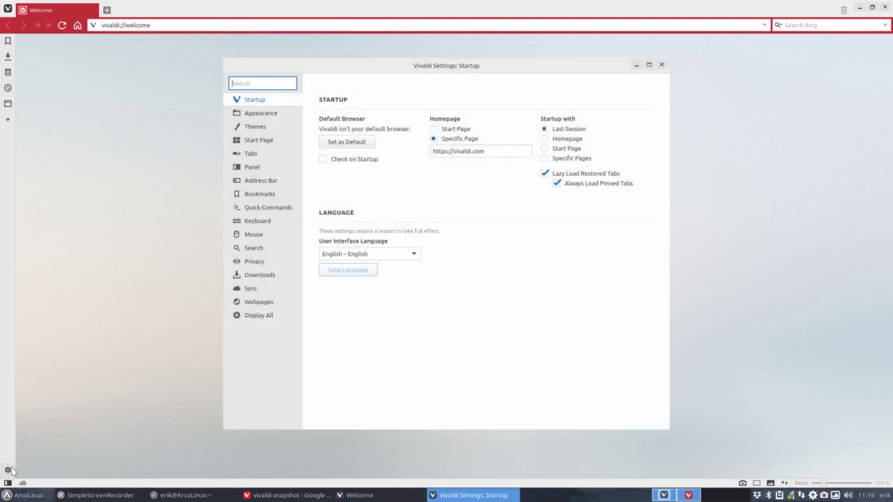
pyautogui.click(270, 114)
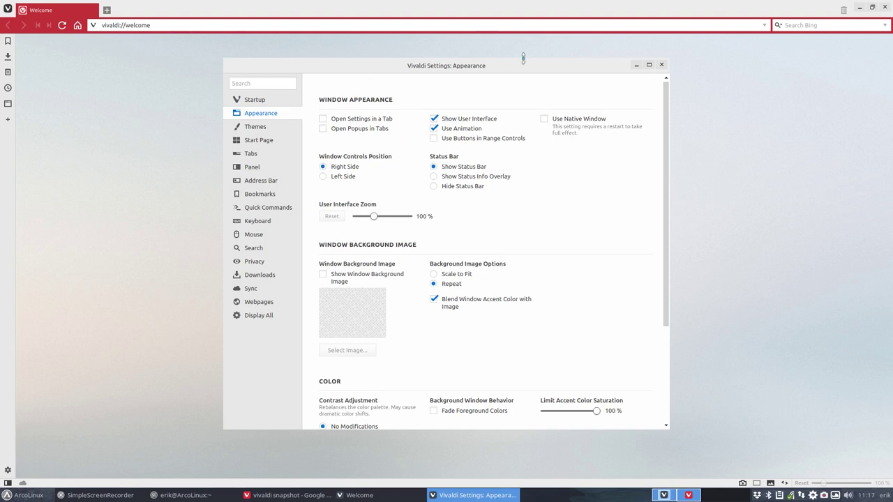
pyautogui.moveTo(523, 62); pyautogui.dragTo(500, 53)
pyautogui.click(345, 113)
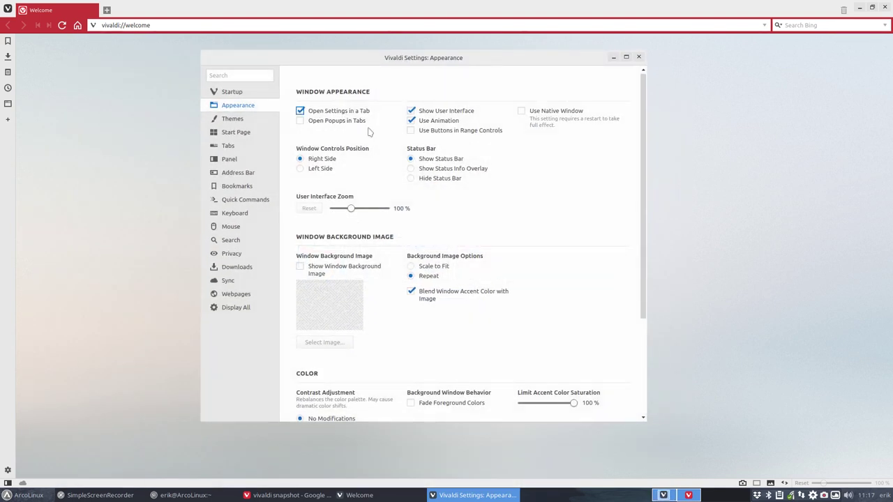
pyautogui.click(638, 56)
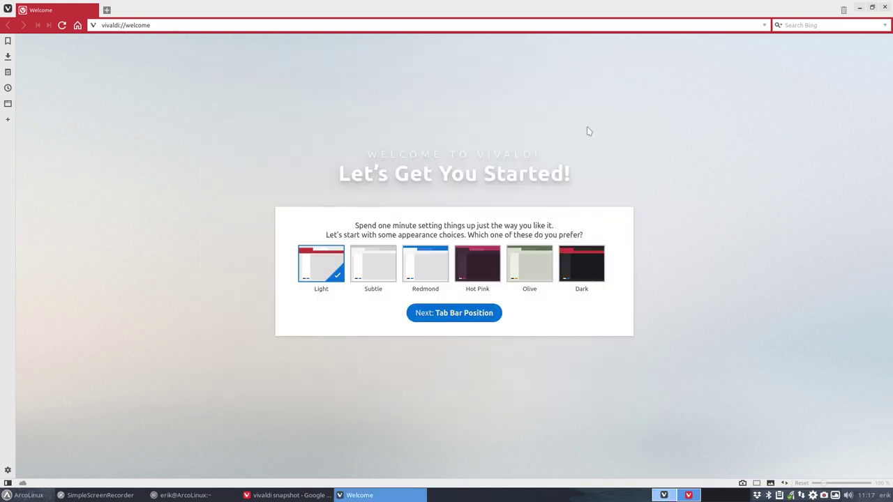
# Reopen the settings and apply the Dark theme.
pyautogui.click(7, 471)
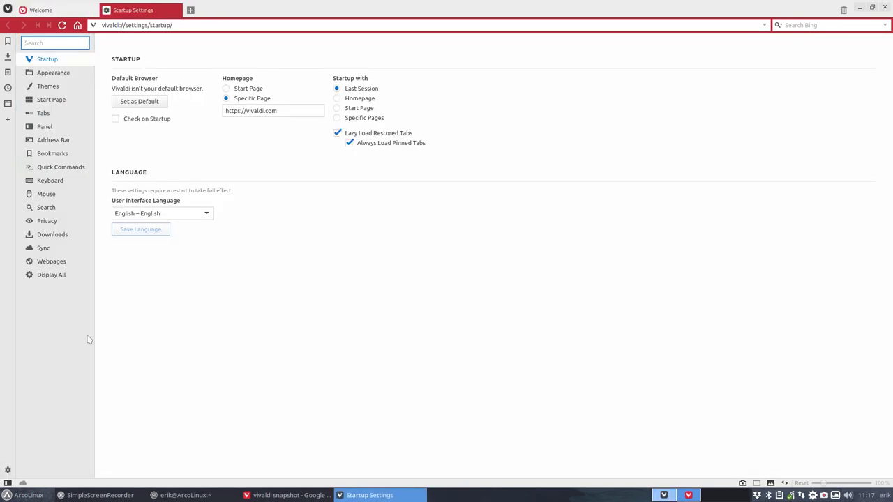
pyautogui.click(61, 74)
pyautogui.click(59, 85)
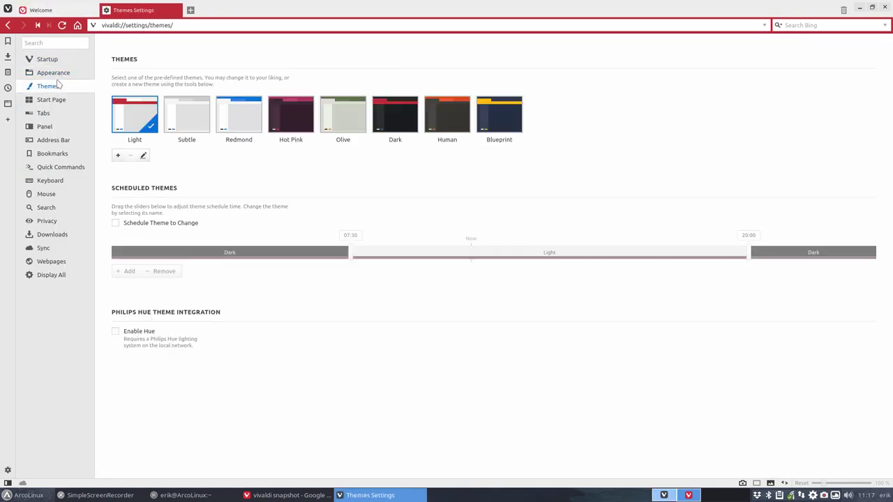
pyautogui.click(408, 113)
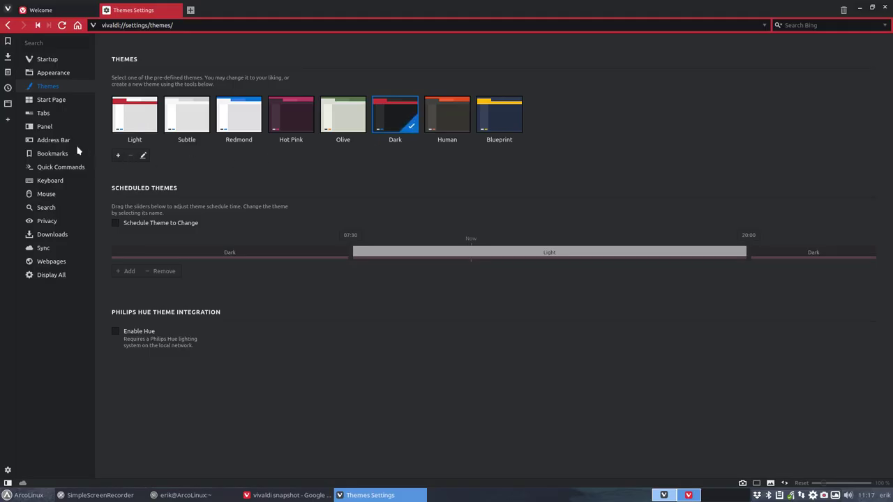
# Open the Sync settings and activate the user name field of the Vivaldi.net login.
pyautogui.click(40, 248)
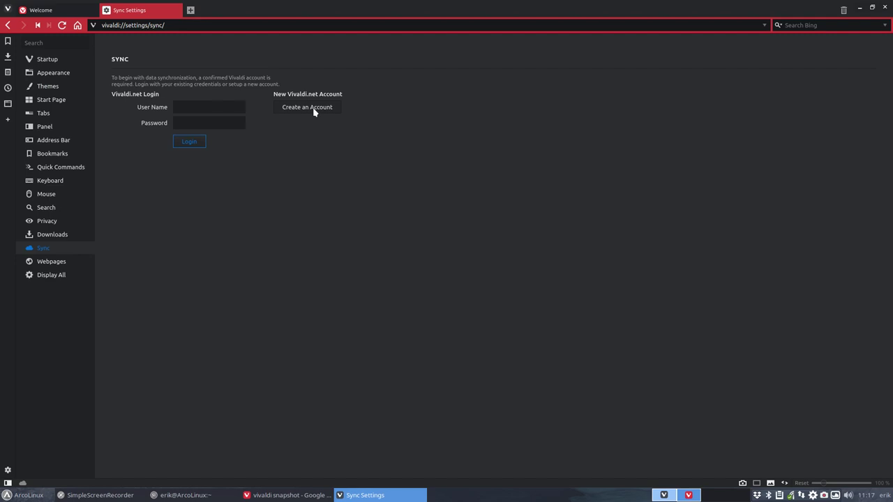
pyautogui.click(193, 107)
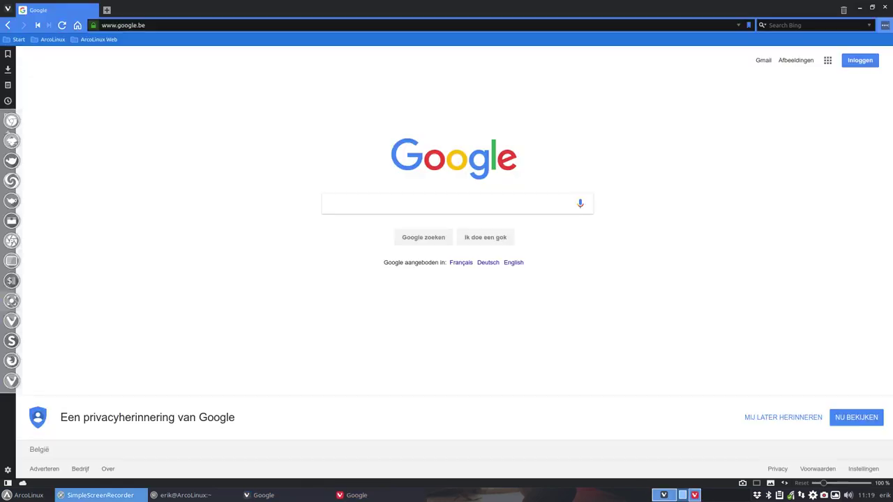
# Look through the Start, ArcoLinux and ArcoLinux Web folders on the bookmarks bar and close the list.
pyautogui.click(159, 125)
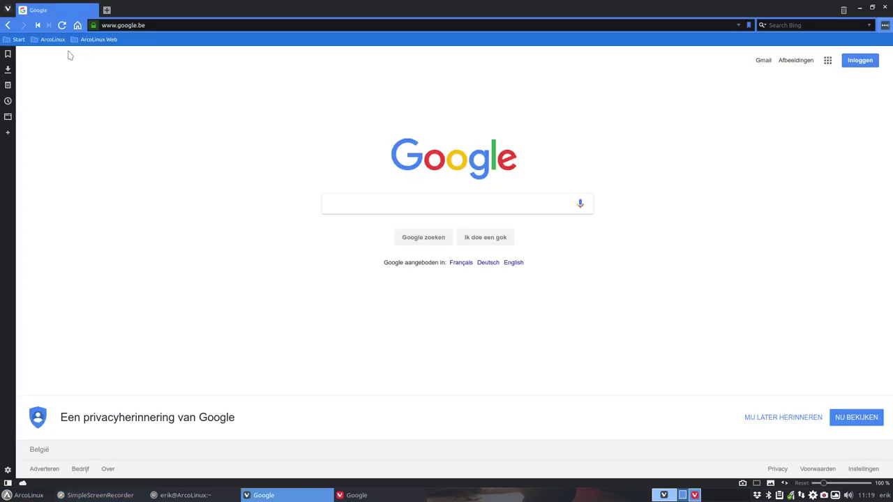
pyautogui.click(14, 40)
pyautogui.click(51, 40)
pyautogui.click(50, 41)
pyautogui.click(99, 40)
pyautogui.click(99, 41)
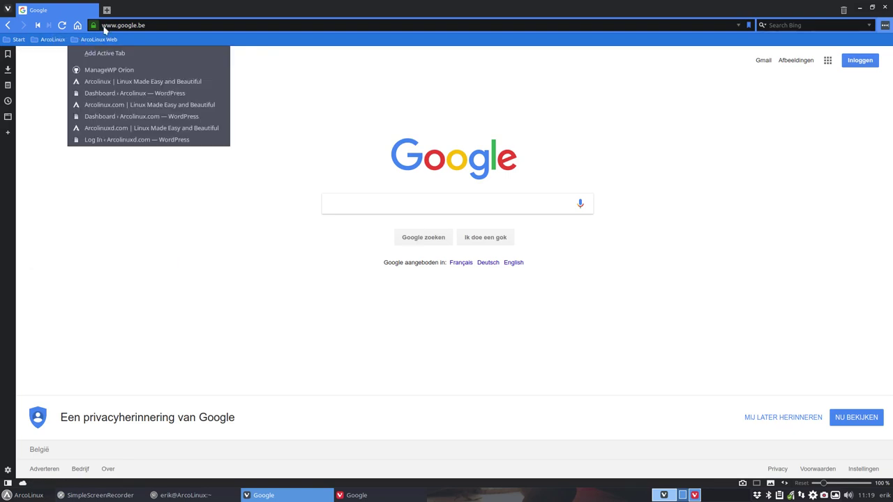
pyautogui.click(325, 97)
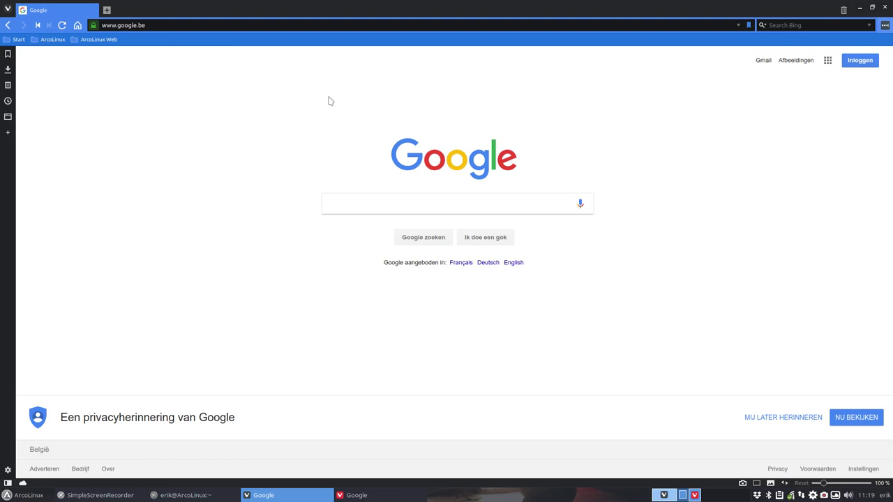
# Search the web for "raindrop" from the address field and open the Raindrop.io bookmarks manager site.
pyautogui.click(157, 25)
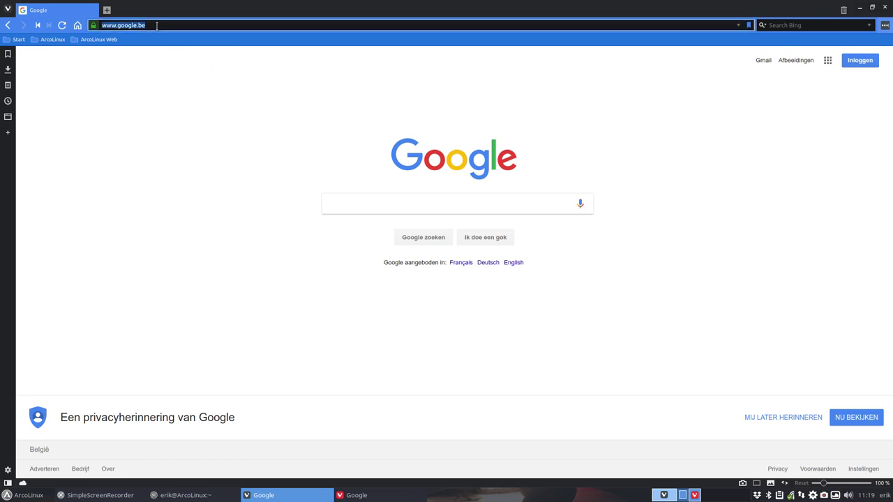
pyautogui.write('raindrop')
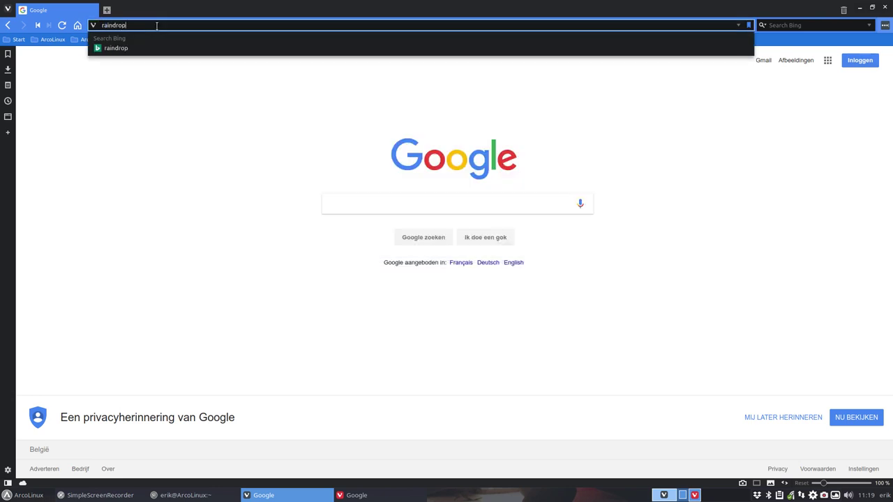
pyautogui.press('Return')
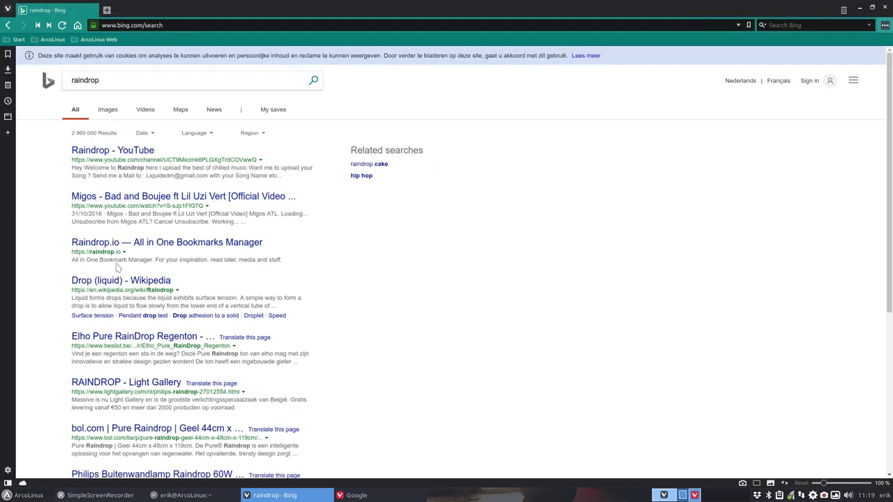
pyautogui.click(127, 246)
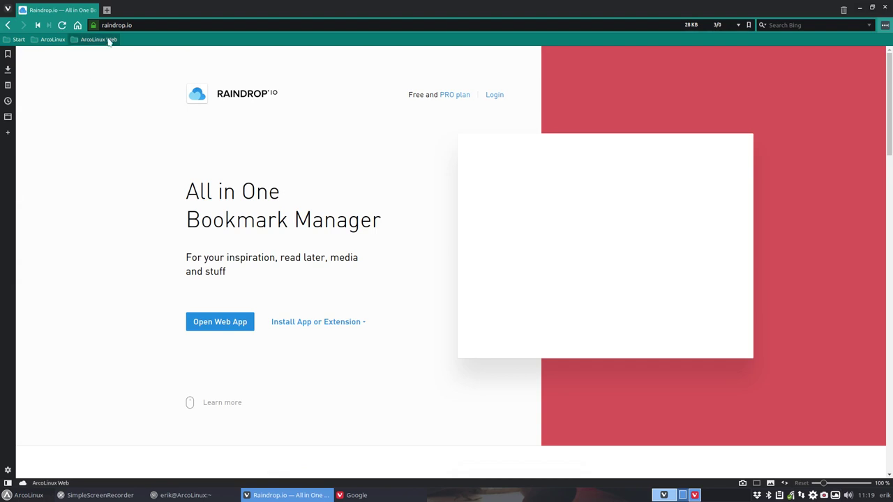
# Bookmark the Raindrop.io page at the front of the bookmarks bar and clear its title to leave only the icon.
pyautogui.moveTo(93, 25); pyautogui.dragTo(6, 43)
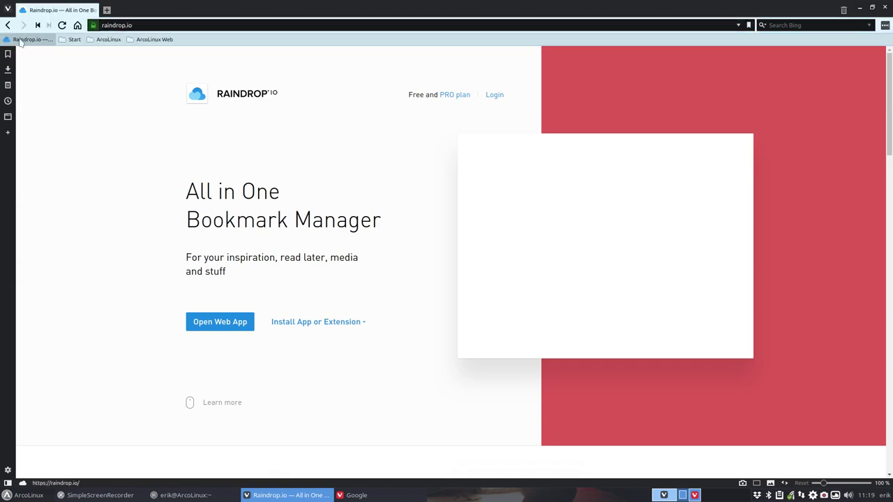
pyautogui.rightClick(19, 40)
pyautogui.click(74, 142)
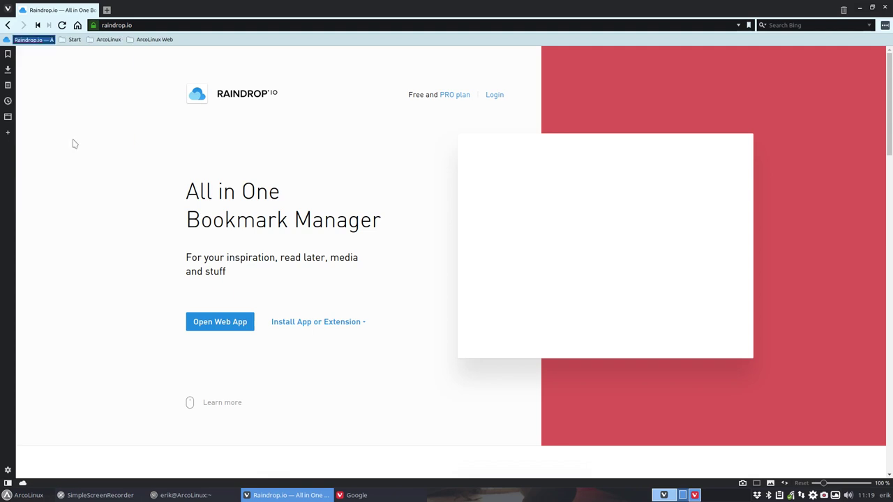
pyautogui.press('BackSpace')
pyautogui.press('Return')
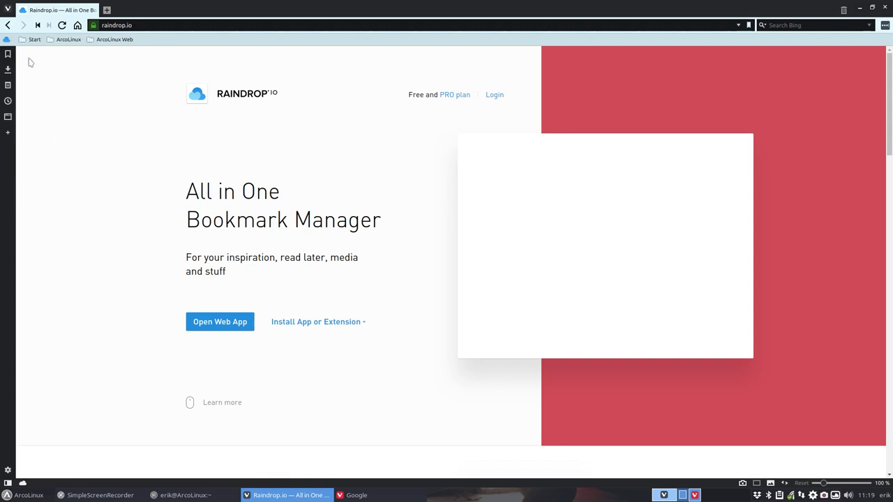
# Open the Raindrop.io web app and switch from sign-up to the log-in page.
pyautogui.click(235, 320)
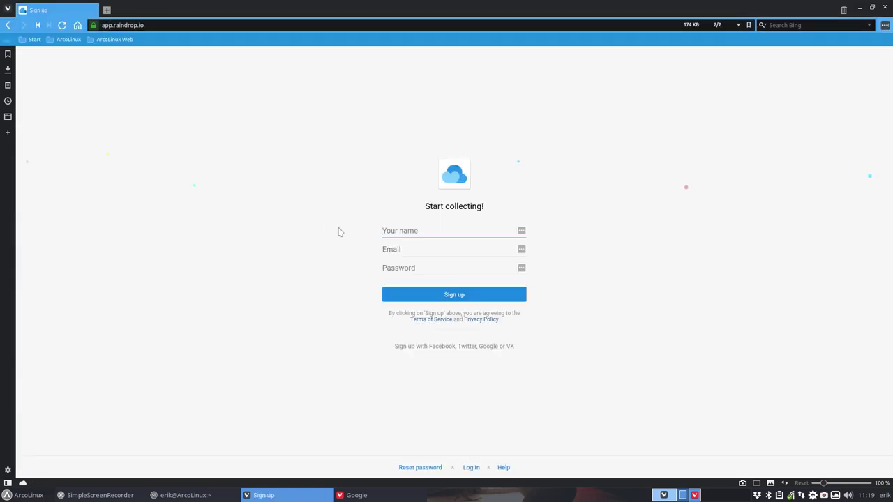
pyautogui.click(471, 467)
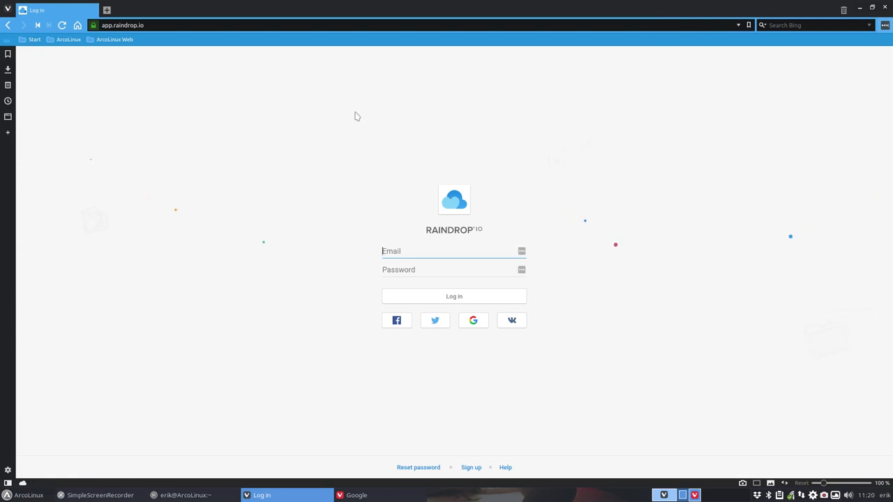
# Check the contents of the Start and ArcoLinux Web bookmark folders and close the open list.
pyautogui.click(35, 39)
pyautogui.click(36, 40)
pyautogui.click(110, 42)
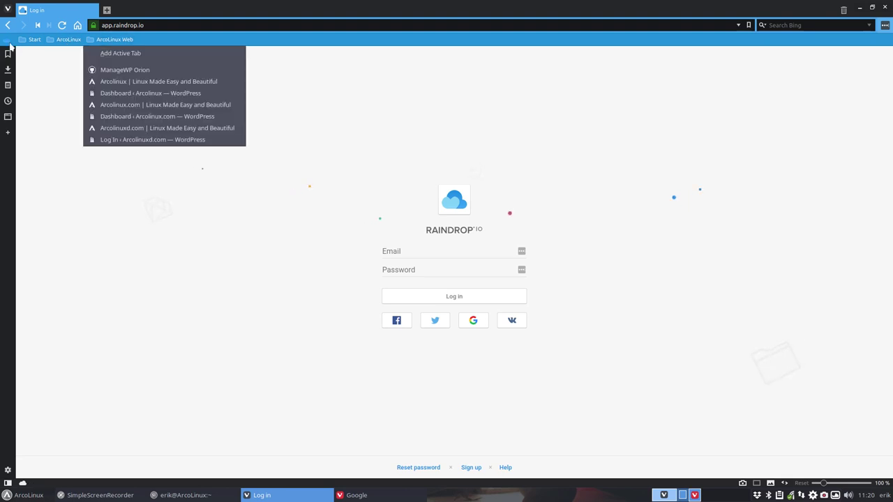
pyautogui.click(9, 44)
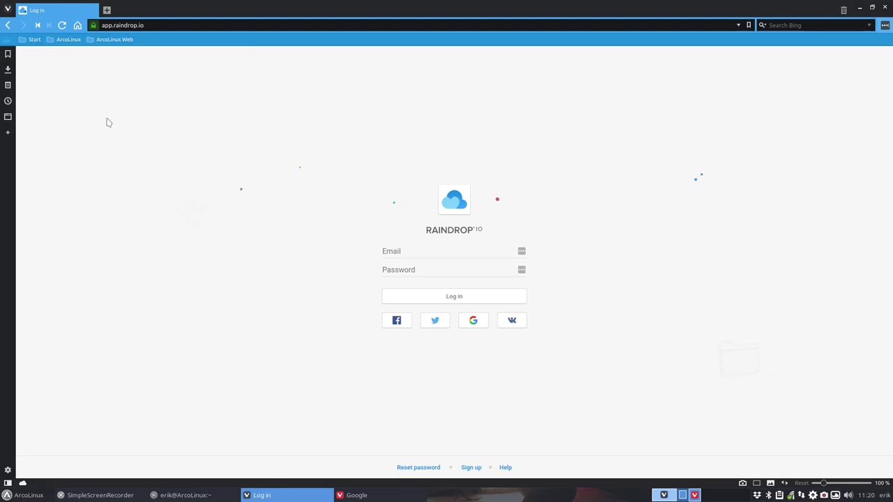